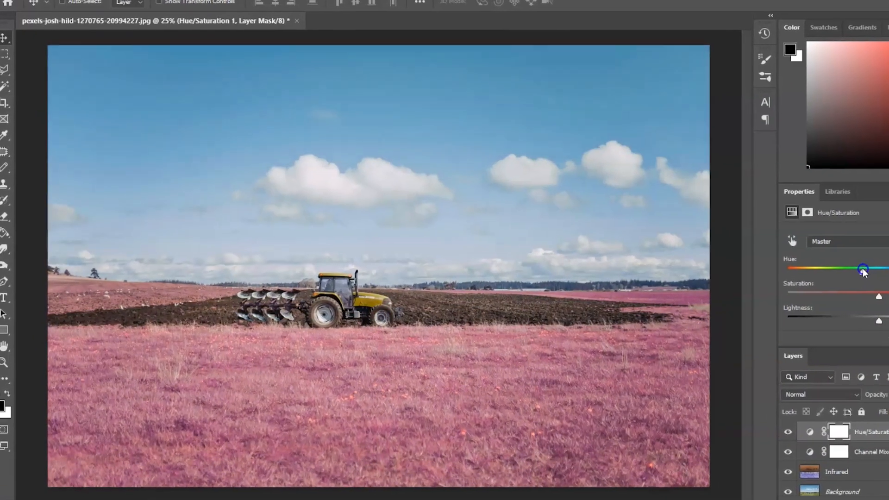
pyautogui.moveTo(862, 269); pyautogui.dragTo(856, 270)
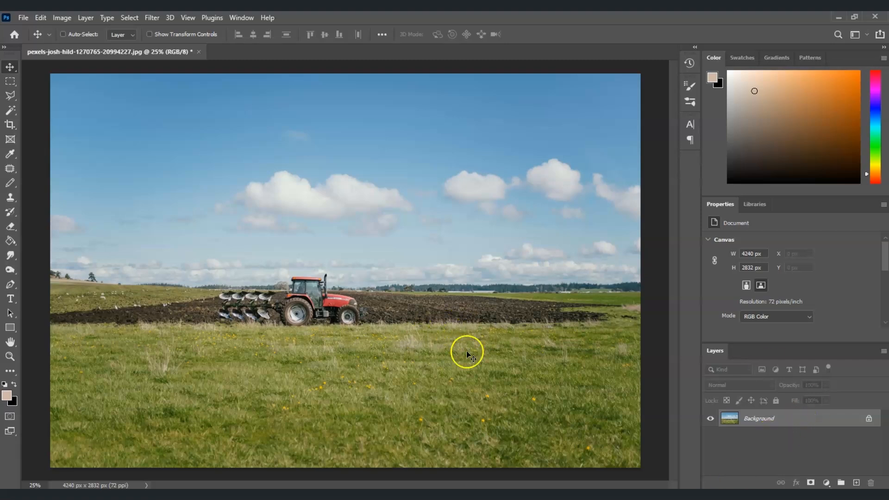
# Duplicate the Background layer and rename the copy Infrared.
pyautogui.click(780, 416)
pyautogui.hotkey('ctrl', 'j')
pyautogui.doubleClick(756, 418)
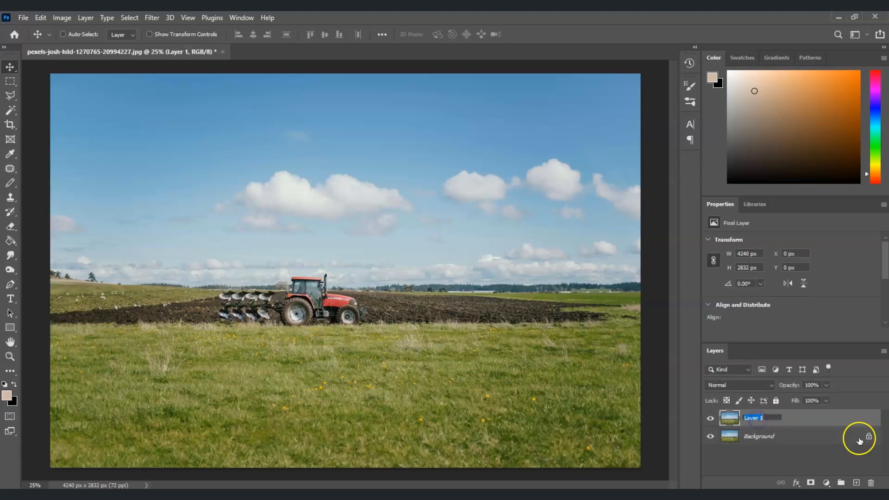
pyautogui.press('BackSpace')
pyautogui.click(785, 466)
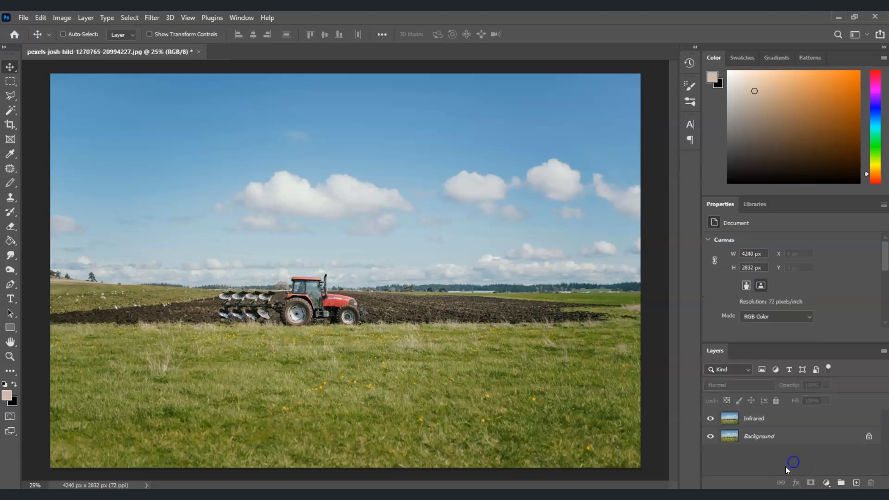
# Invert the colors of the Infrared layer.
pyautogui.click(780, 416)
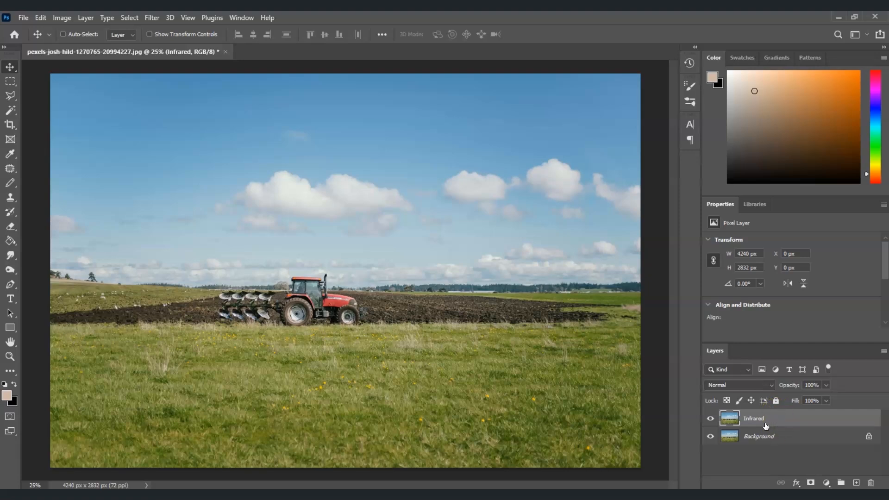
pyautogui.click(764, 425)
pyautogui.hotkey('ctrl', 'i')
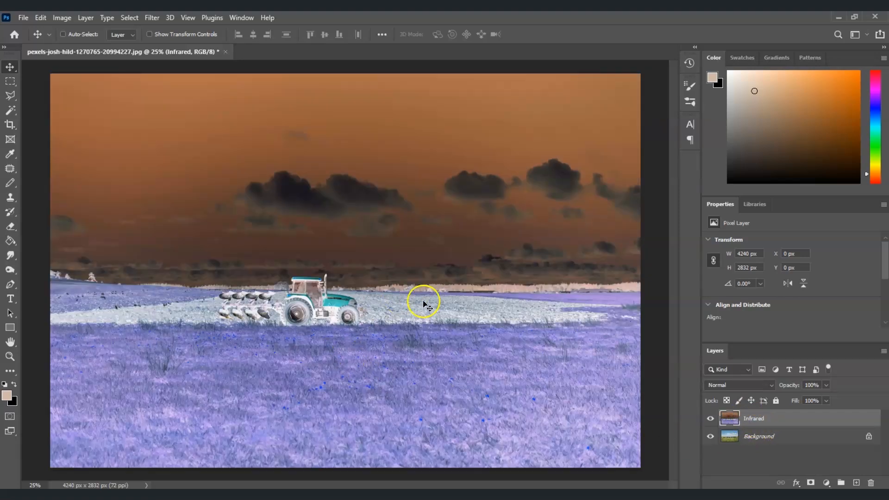
# Set the Infrared layer's blend mode to Color.
pyautogui.click(461, 393)
pyautogui.click(820, 425)
pyautogui.click(772, 386)
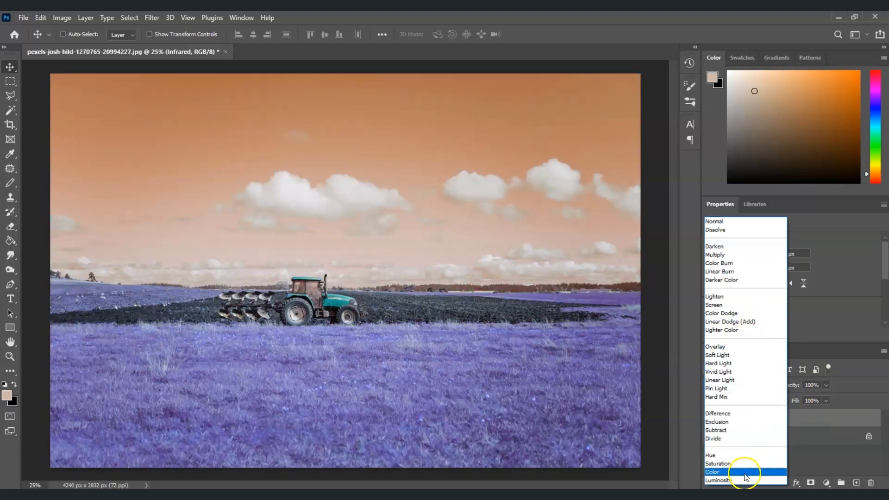
pyautogui.click(743, 472)
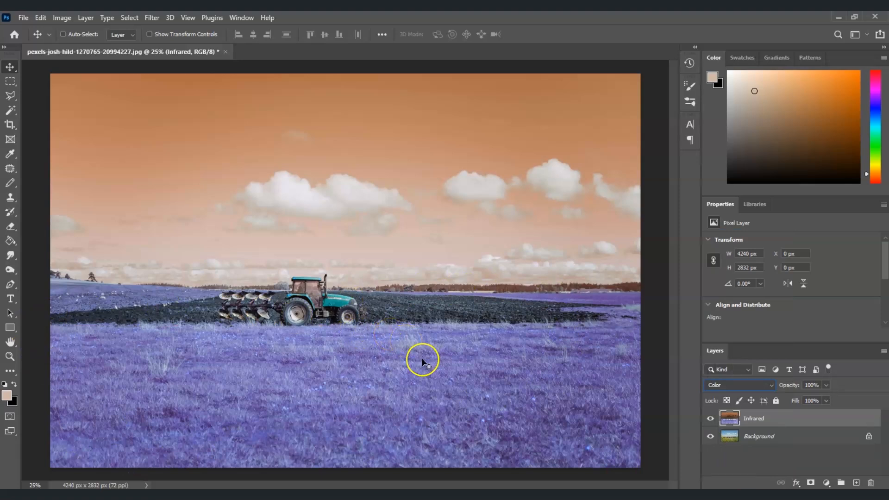
# Add a Channel Mixer adjustment layer above Infrared and set its Red output channel to Red 0% and Blue +100%.
pyautogui.click(827, 483)
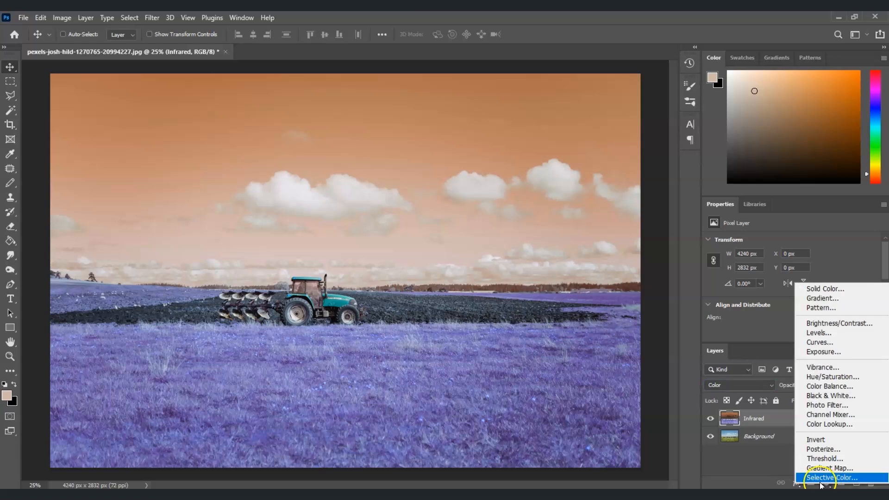
pyautogui.click(834, 414)
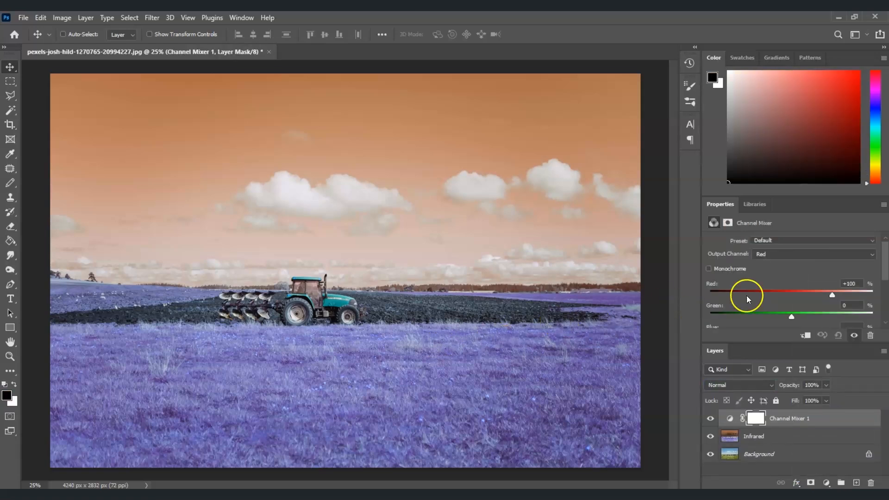
pyautogui.click(801, 255)
pyautogui.click(797, 264)
pyautogui.click(850, 284)
pyautogui.write('0')
pyautogui.moveTo(884, 268); pyautogui.dragTo(885, 281)
pyautogui.click(843, 287)
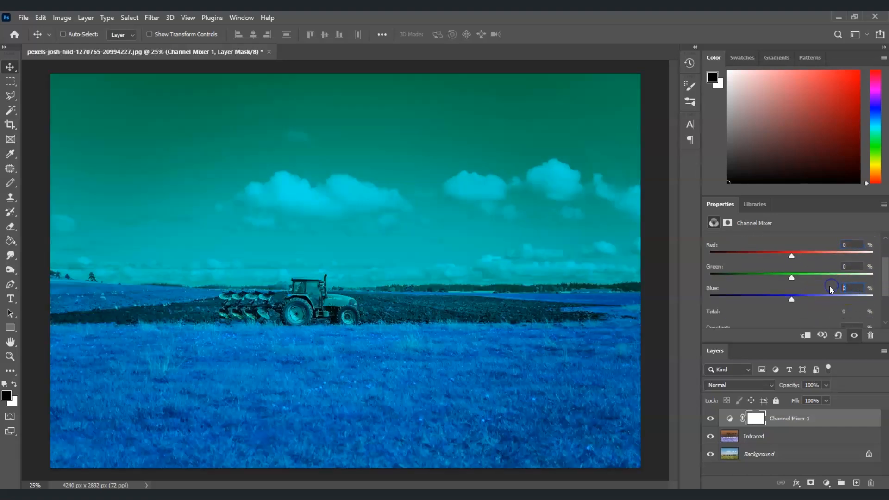
pyautogui.write('100')
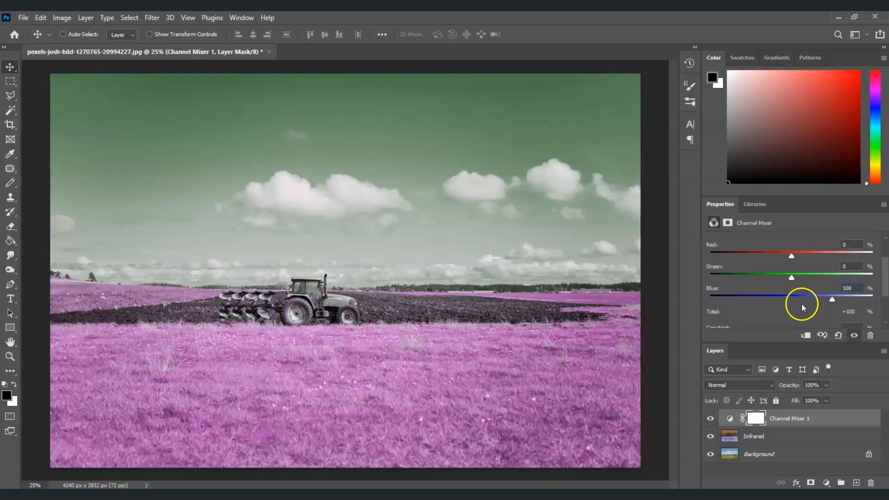
pyautogui.press('Return')
pyautogui.moveTo(886, 291); pyautogui.dragTo(880, 283)
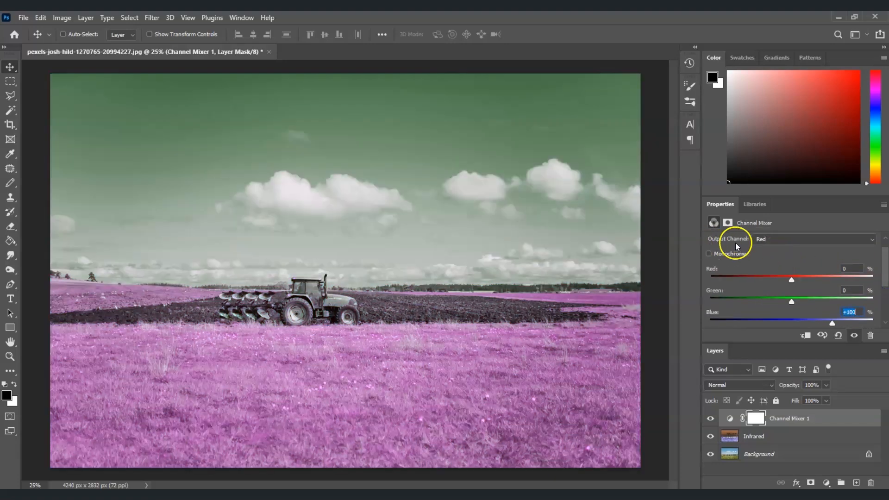
# Set the Channel Mixer's Blue output channel to Red +100% and Blue 0%.
pyautogui.click(871, 240)
pyautogui.click(824, 265)
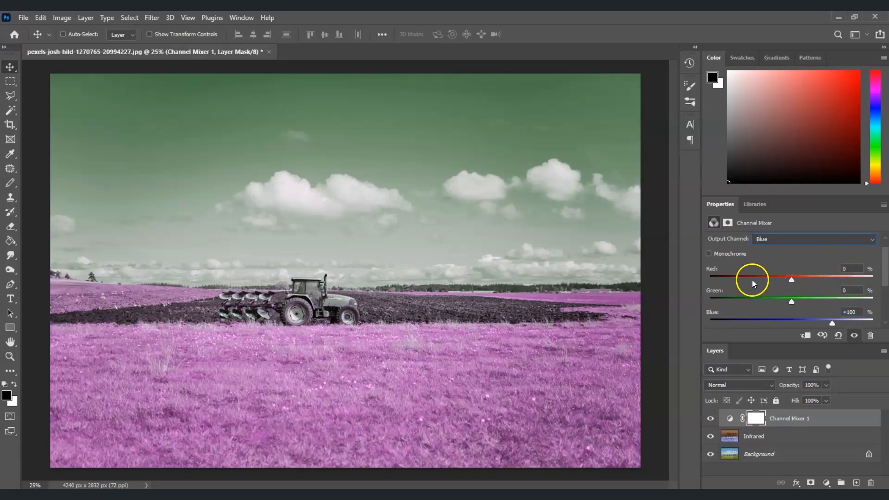
pyautogui.click(849, 266)
pyautogui.write('100')
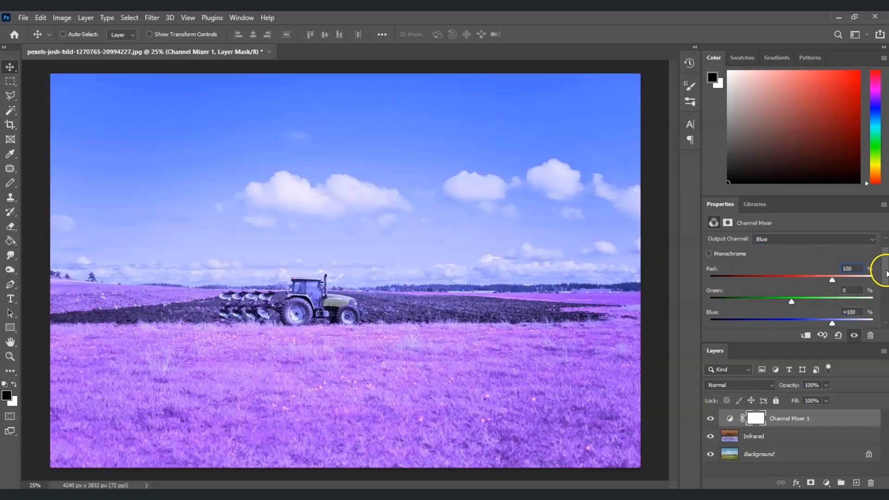
pyautogui.moveTo(885, 271); pyautogui.dragTo(885, 275)
pyautogui.doubleClick(849, 304)
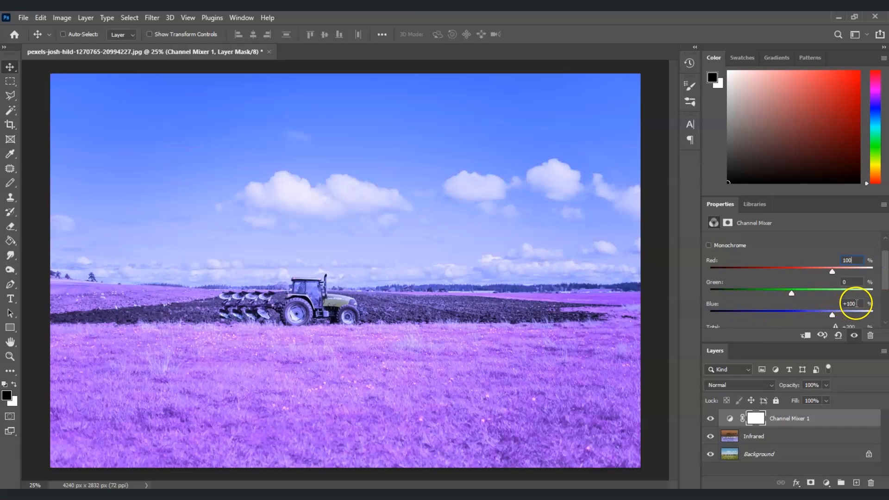
pyautogui.write('0')
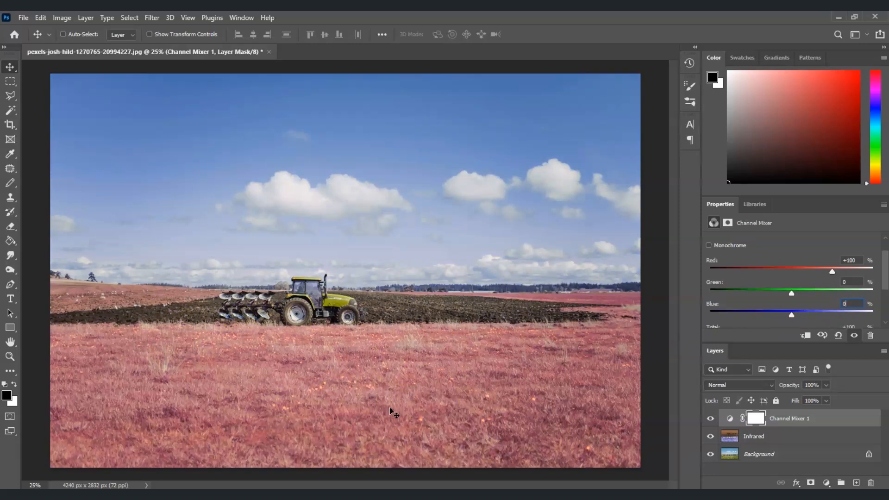
# Add a Hue/Saturation adjustment layer above the Channel Mixer and set Master hue to -18 and saturation to +15.
pyautogui.click(717, 417)
pyautogui.click(826, 484)
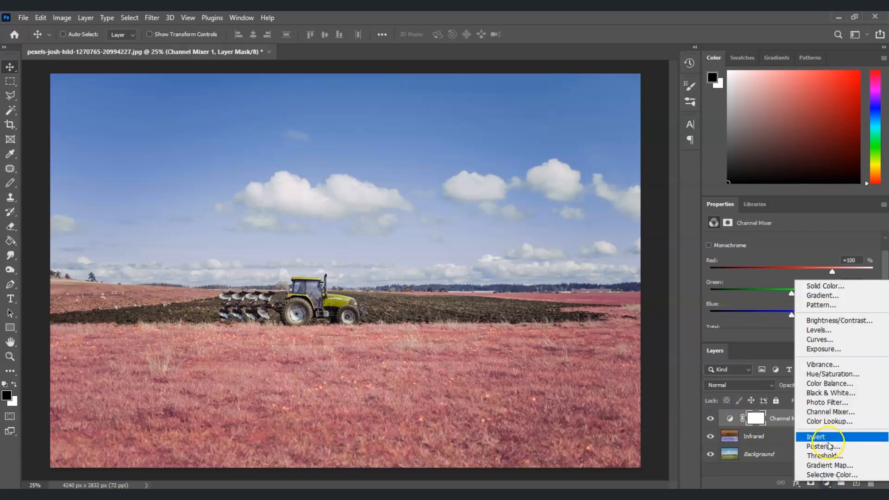
pyautogui.click(831, 374)
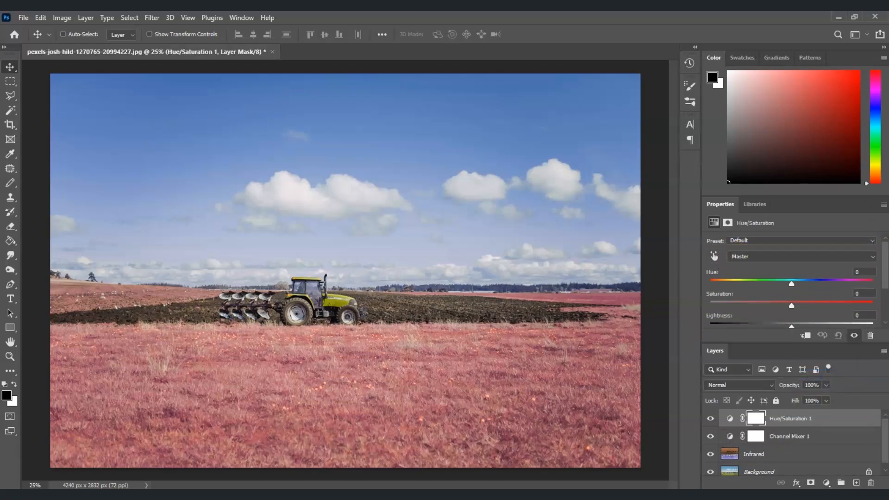
pyautogui.moveTo(885, 259); pyautogui.dragTo(885, 263)
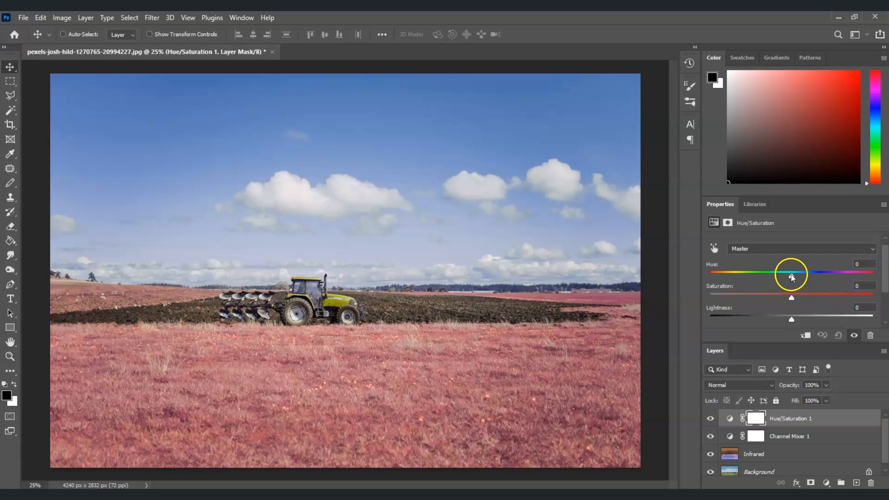
pyautogui.moveTo(787, 275); pyautogui.dragTo(804, 302)
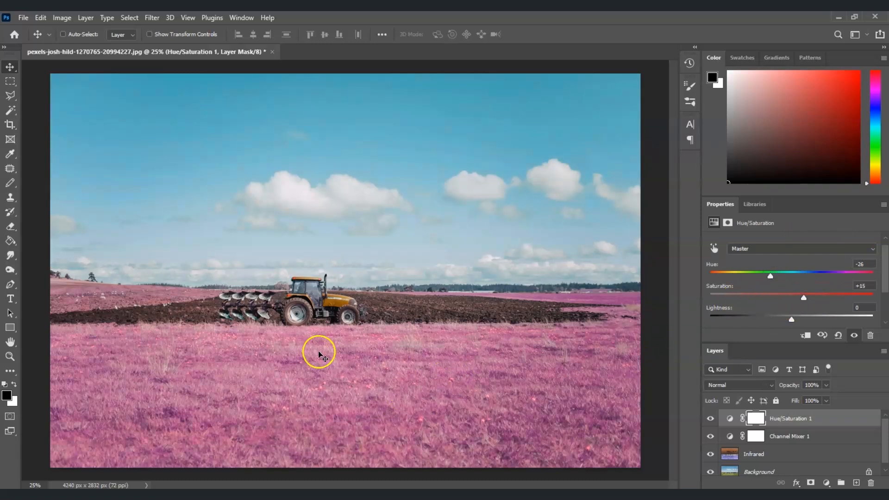
pyautogui.moveTo(770, 276); pyautogui.dragTo(777, 277)
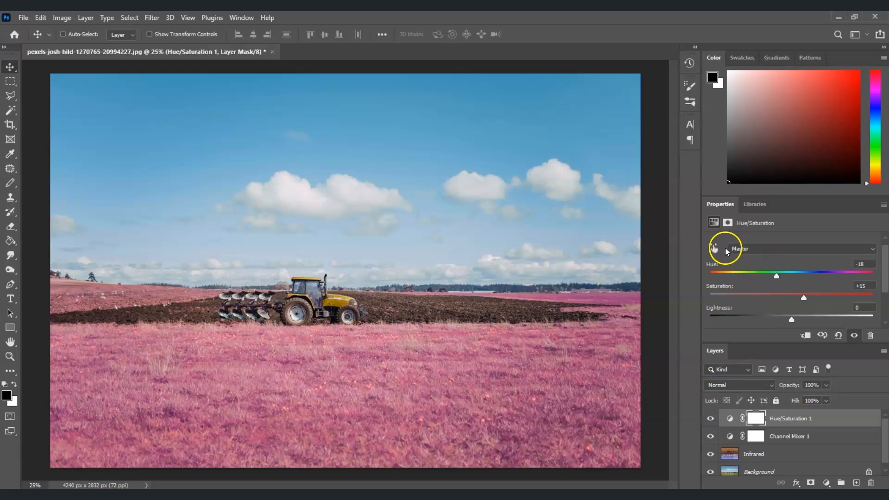
# Recolor the tractor by setting the Yellows range of the Hue/Saturation layer to hue +63 and saturation +15.
pyautogui.click(875, 252)
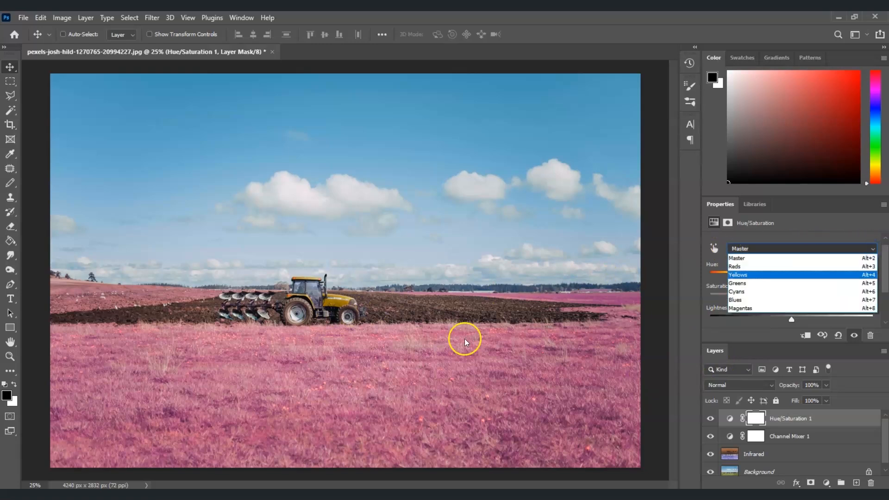
pyautogui.click(784, 275)
pyautogui.click(884, 253)
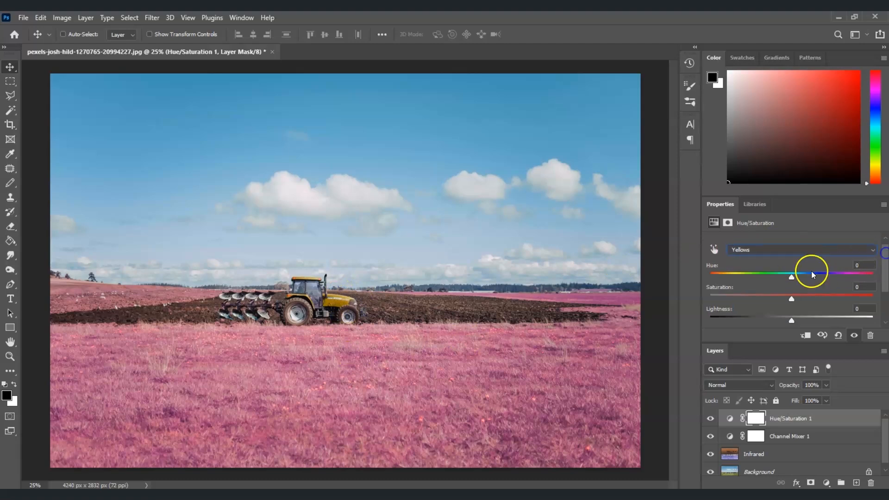
pyautogui.moveTo(794, 276); pyautogui.dragTo(832, 277)
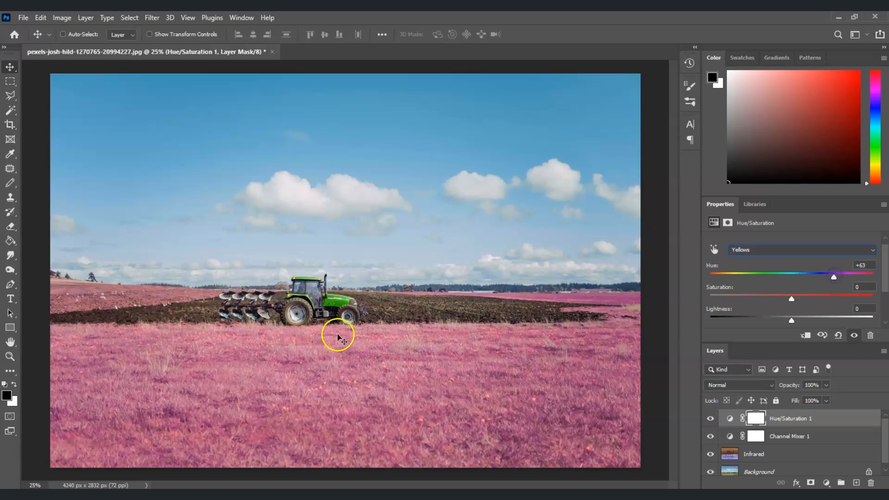
pyautogui.moveTo(792, 295); pyautogui.dragTo(804, 297)
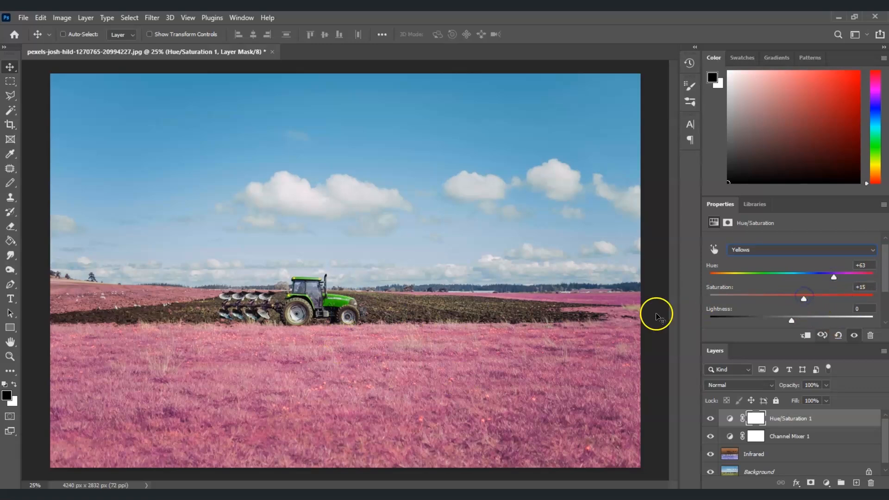
# Place a copy of the Background layer above all other layers and hide it for a before-and-after comparison.
pyautogui.moveTo(885, 435); pyautogui.dragTo(881, 416)
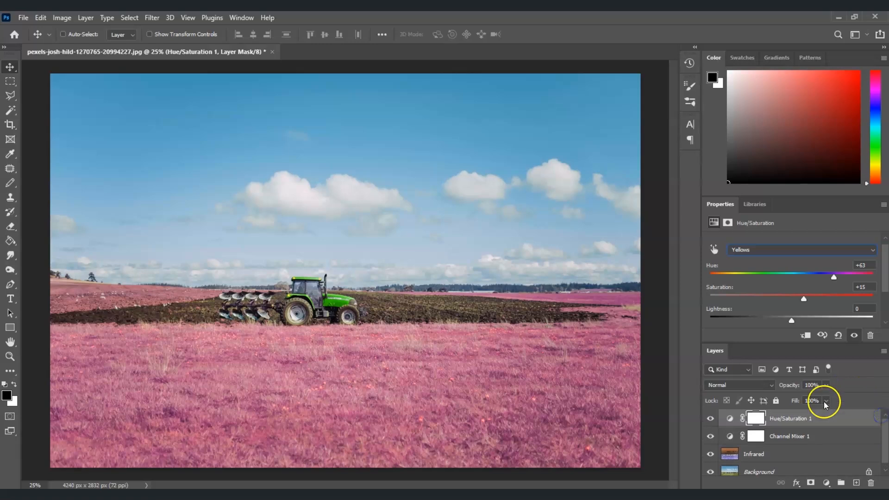
pyautogui.click(784, 469)
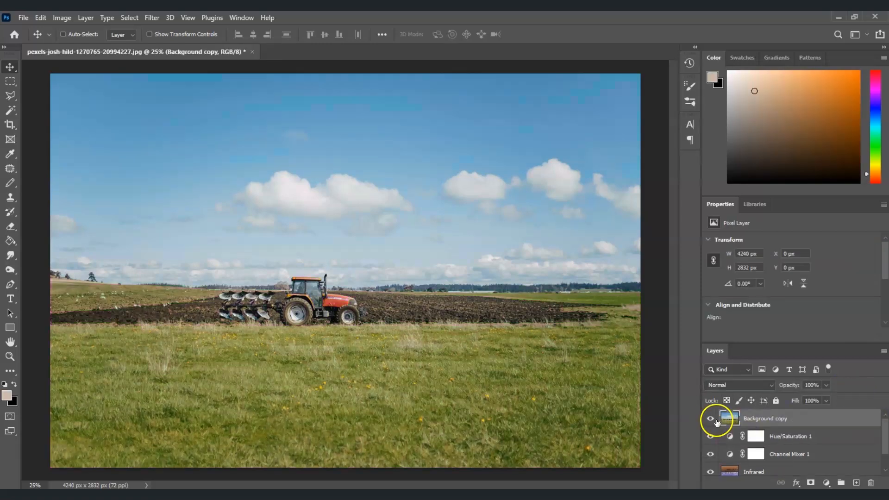
pyautogui.click(711, 419)
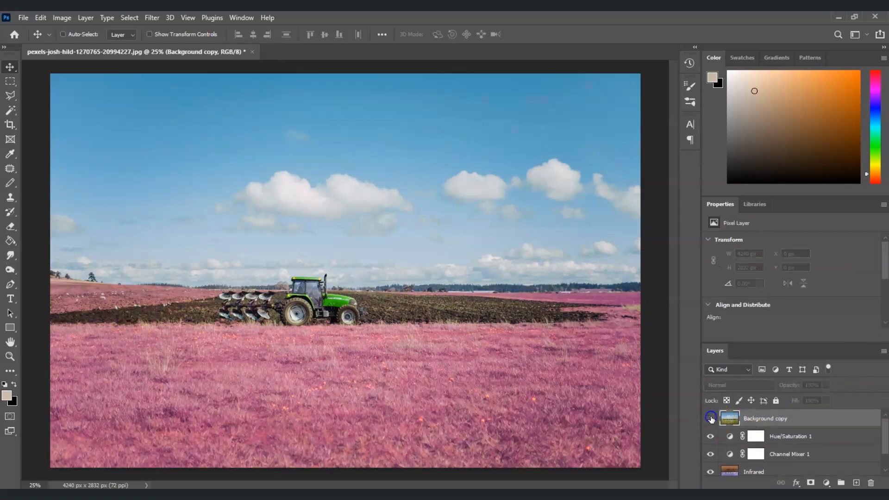